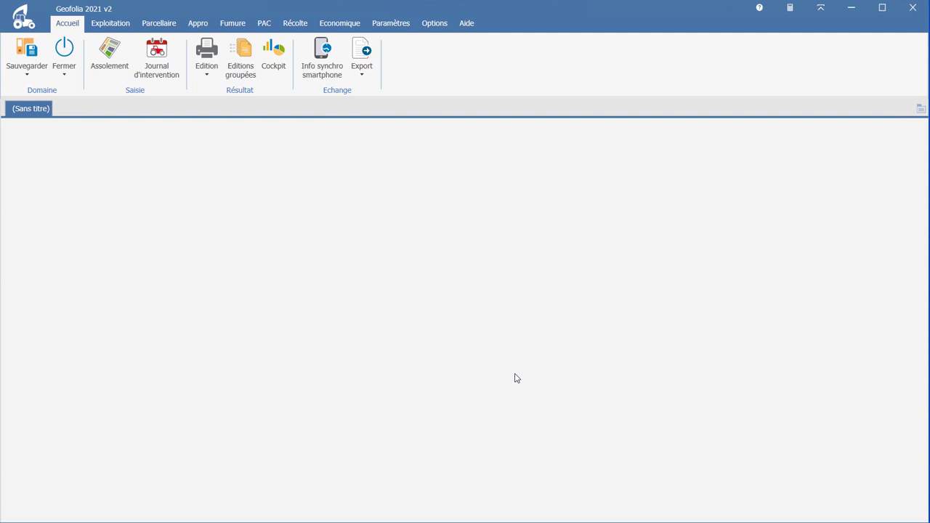
Open the 2022 crop plan map and start Découpe selon une ligne on the uncropped parcel east of the road
{"action": "left_click", "coordinate": [109, 57]}
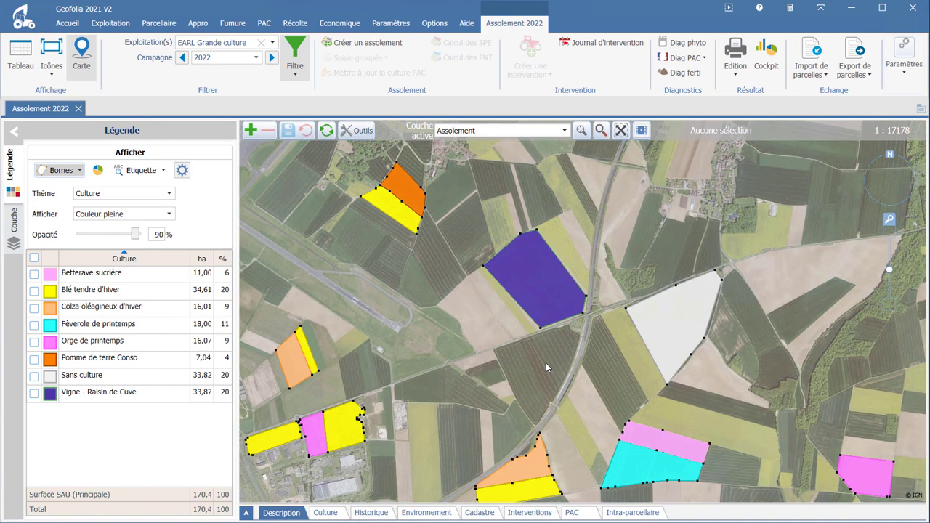
{"action": "left_click", "coordinate": [686, 328]}
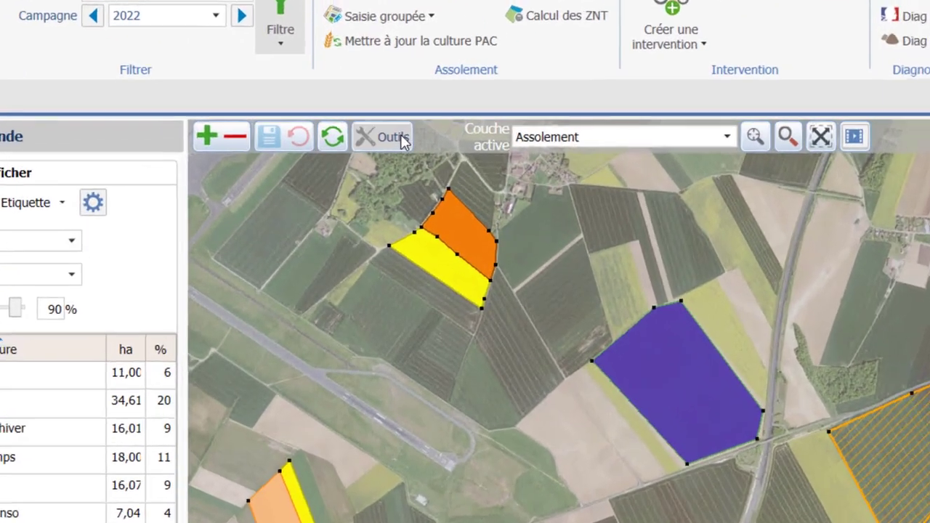
{"action": "left_click", "coordinate": [399, 138]}
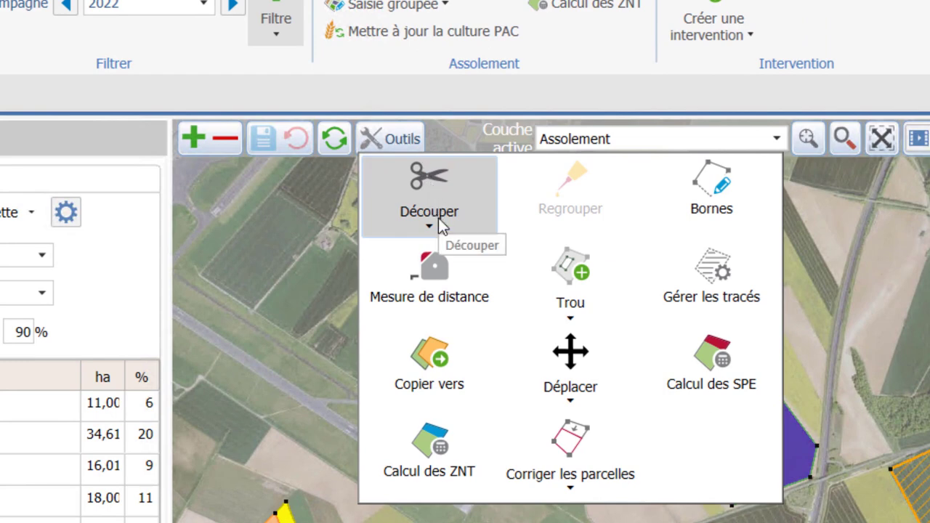
{"action": "left_click", "coordinate": [439, 226]}
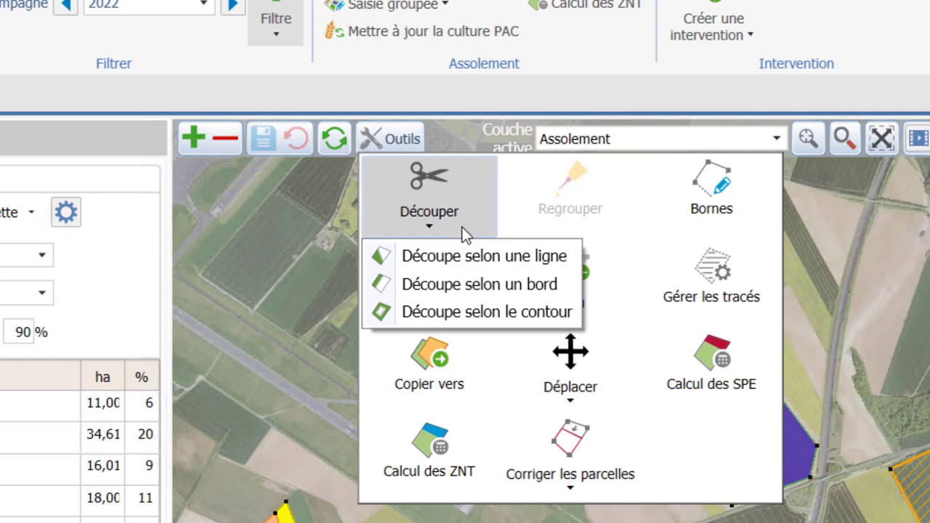
{"action": "left_click", "coordinate": [473, 256]}
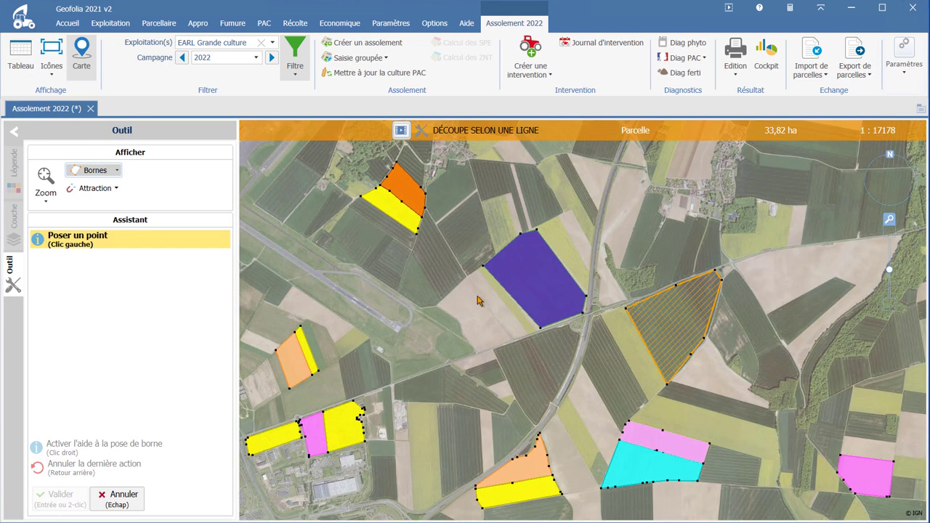
Draw a bent four-point cutting line from the parcel's northern edge through its interior to the southeastern boundary marker, and validate it
{"action": "left_click_drag", "start_coordinate": [631, 351], "coordinate": [474, 335]}
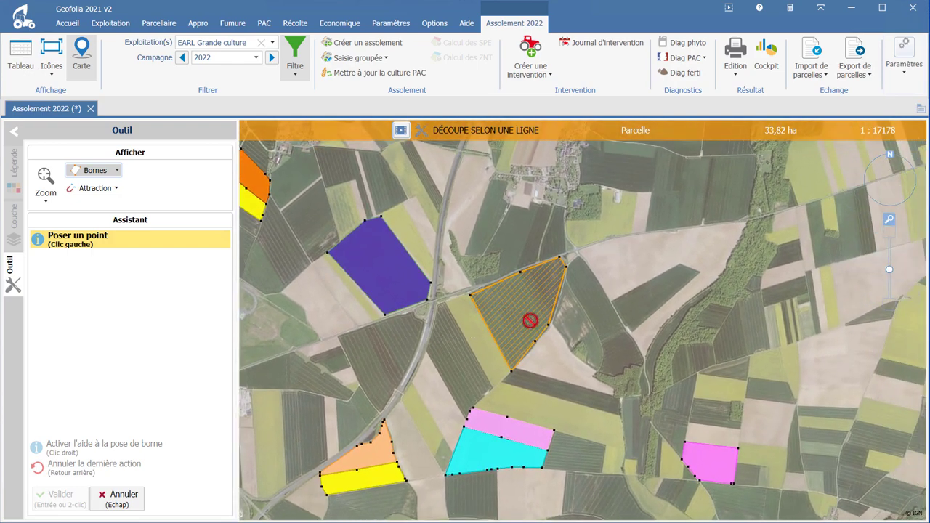
{"action": "scroll", "coordinate": [530, 320], "scroll_direction": "up", "scroll_amount": 2}
{"action": "scroll", "coordinate": [529, 314], "scroll_direction": "up", "scroll_amount": 2}
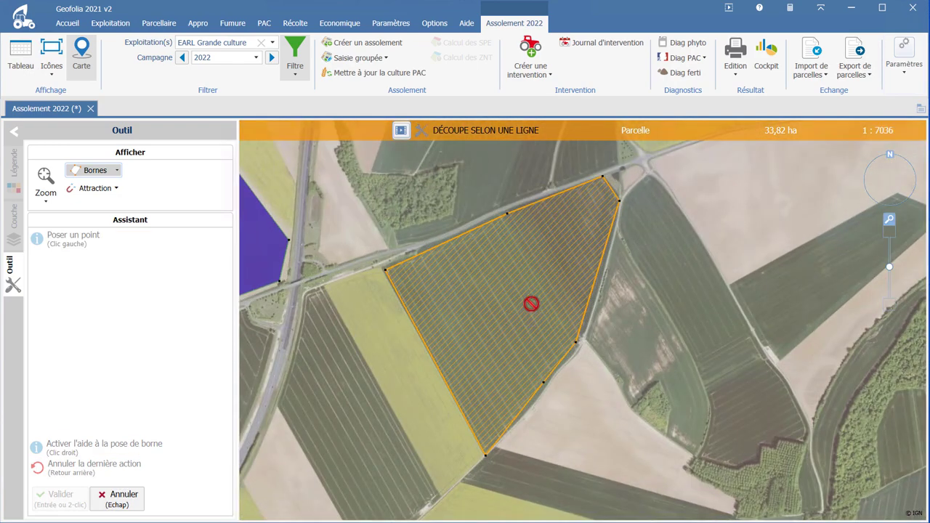
{"action": "scroll", "coordinate": [513, 271], "scroll_direction": "up", "scroll_amount": 1}
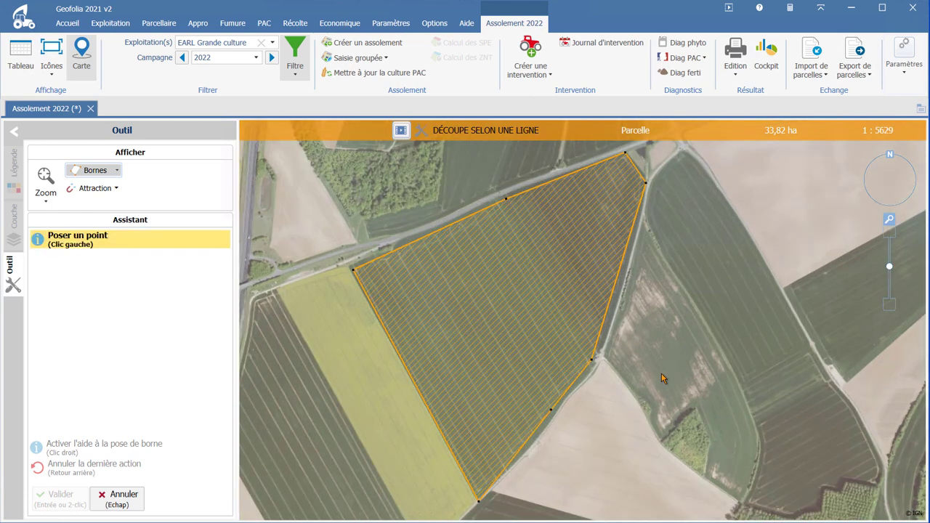
{"action": "left_click", "coordinate": [449, 218]}
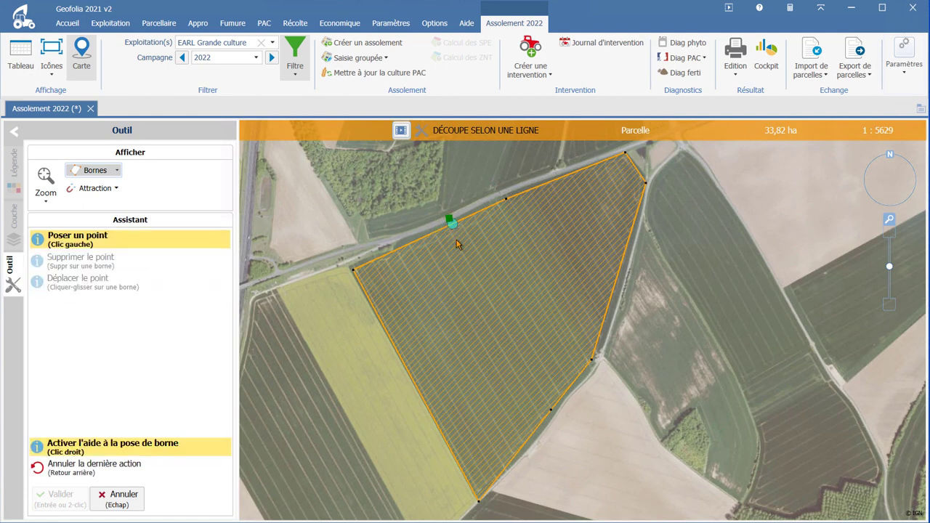
{"action": "left_click", "coordinate": [494, 309]}
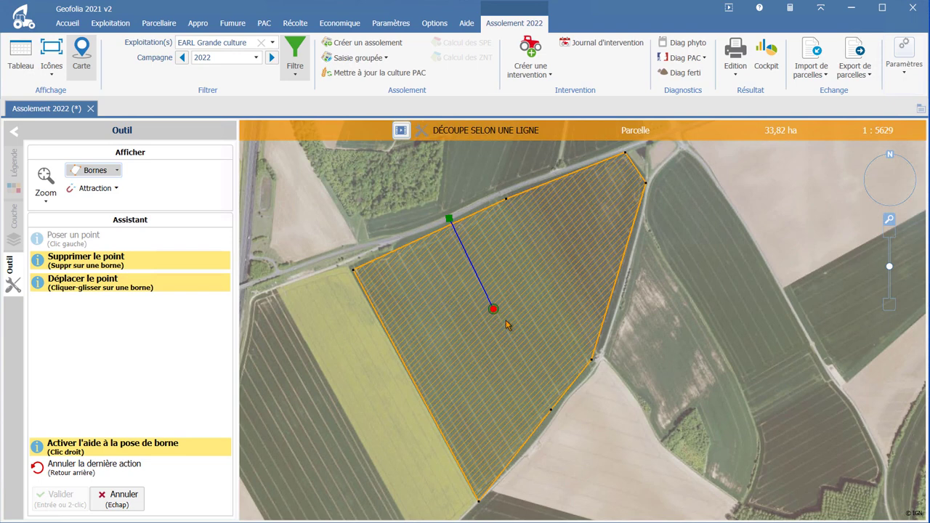
{"action": "left_click", "coordinate": [548, 330]}
{"action": "left_click", "coordinate": [592, 361]}
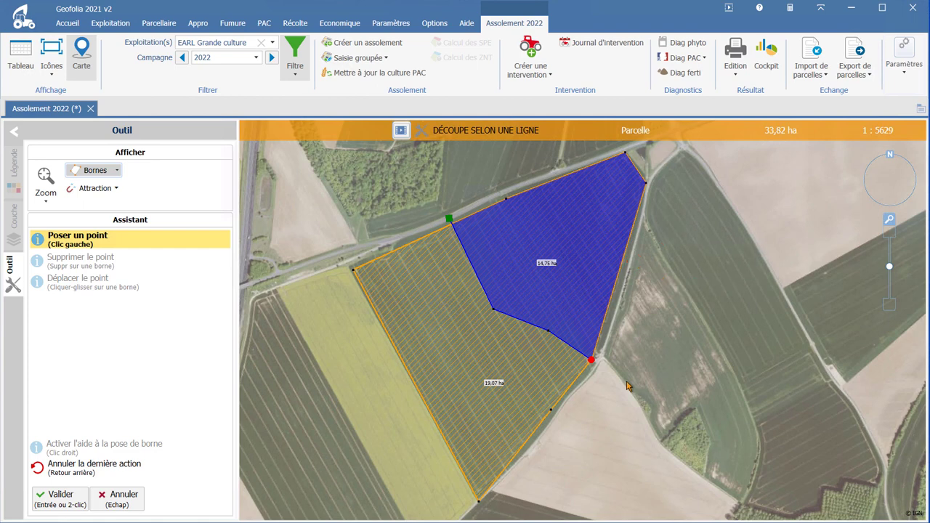
{"action": "left_click", "coordinate": [44, 502]}
Assign Blé tendre d'hiver to the northeastern part and Colza oléagineux d'hiver to the southwestern part, and confirm the split
{"action": "left_click", "coordinate": [540, 353]}
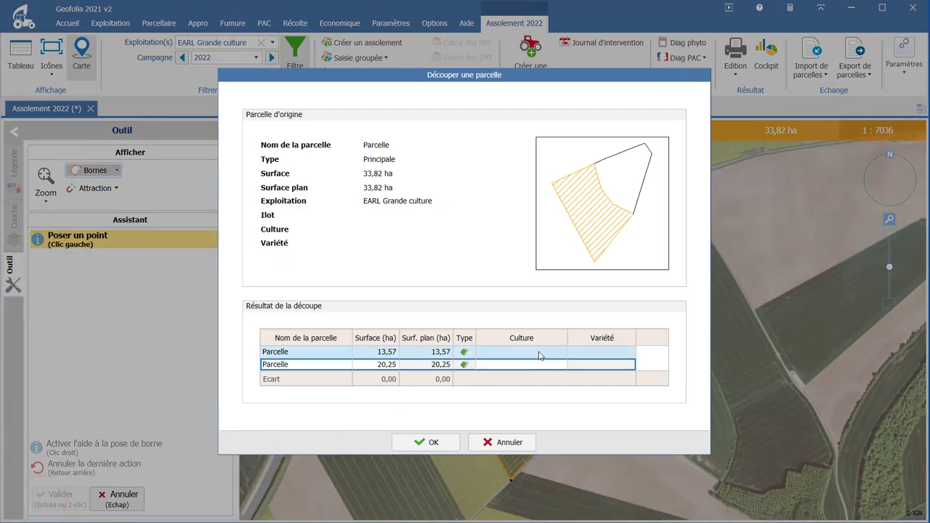
{"action": "type", "text": "blé"}
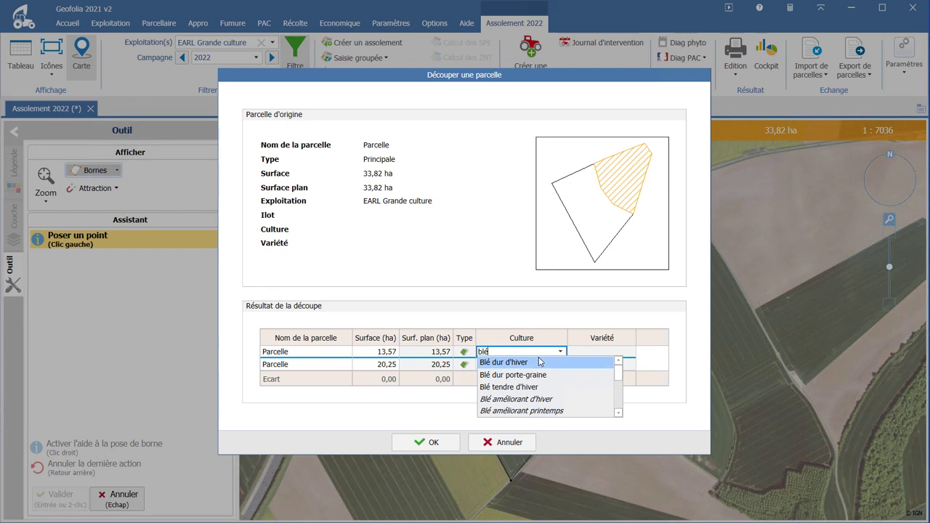
{"action": "left_click", "coordinate": [546, 386]}
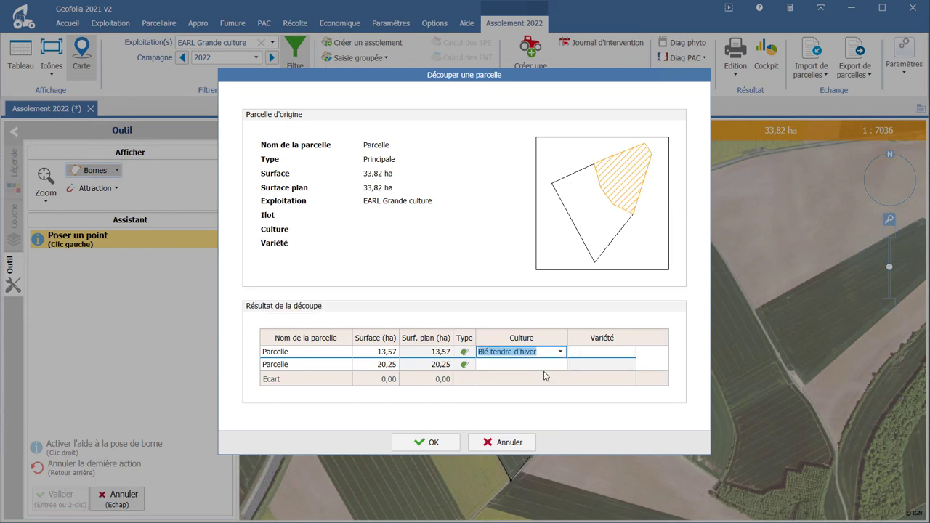
{"action": "left_click", "coordinate": [544, 366]}
{"action": "type", "text": "colza"}
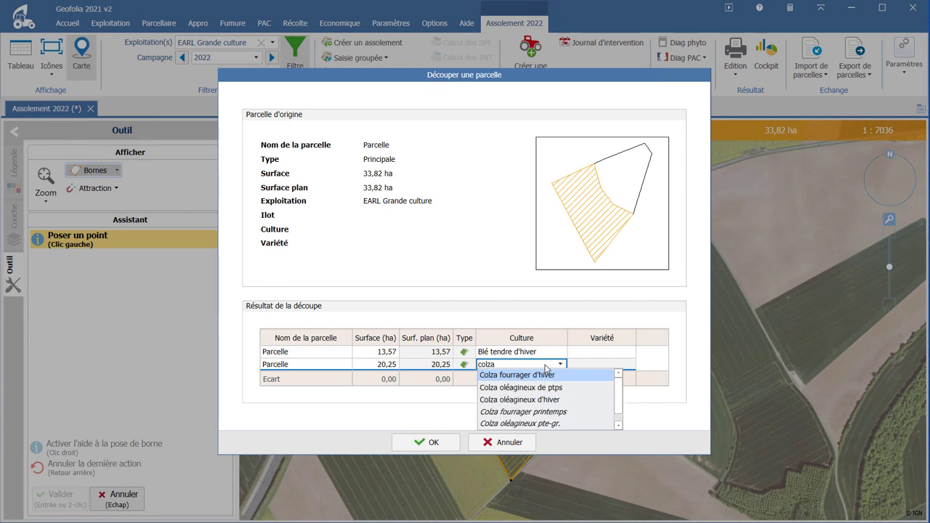
{"action": "left_click", "coordinate": [552, 401]}
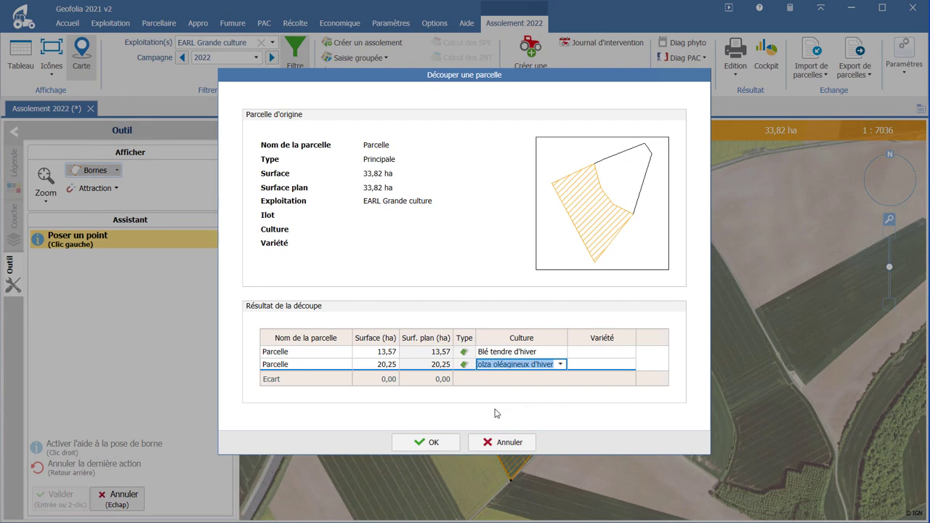
{"action": "left_click", "coordinate": [439, 443]}
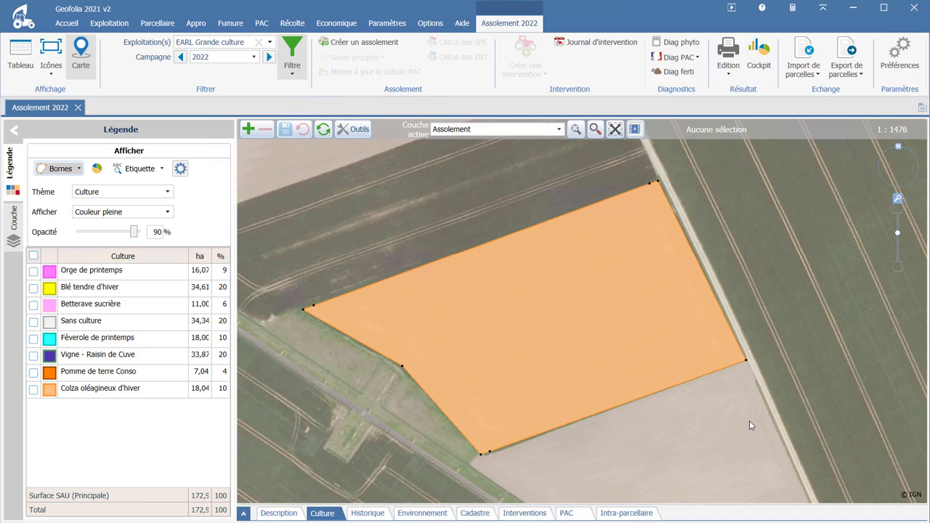
Start Découpe selon un bord on the parcel Bord, with the southwestern edge between its western and southern corners as the inverted cutting edge
{"action": "left_click", "coordinate": [596, 332]}
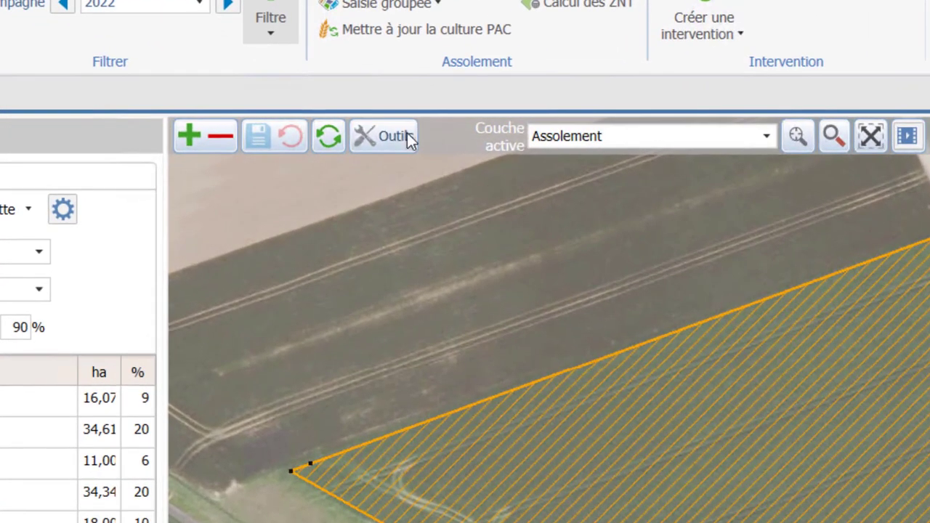
{"action": "left_click", "coordinate": [406, 136]}
{"action": "left_click", "coordinate": [441, 216]}
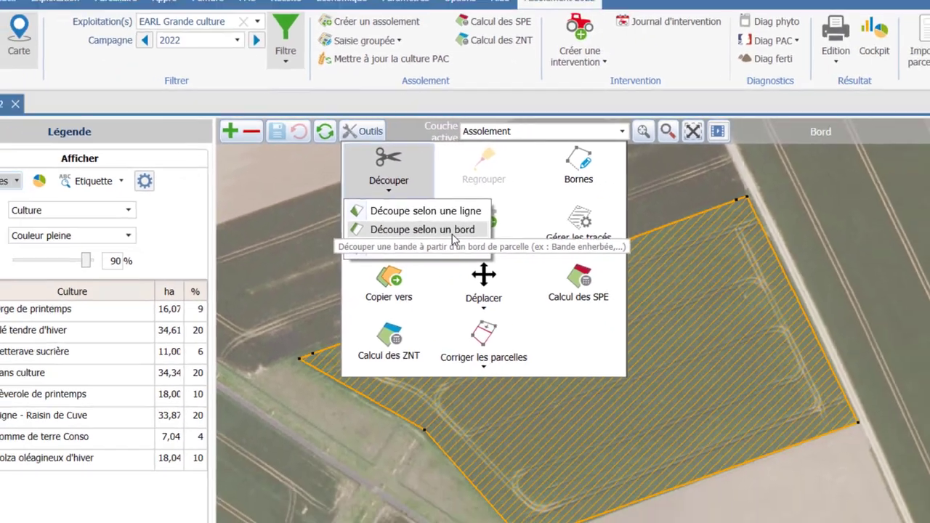
{"action": "left_click", "coordinate": [516, 287]}
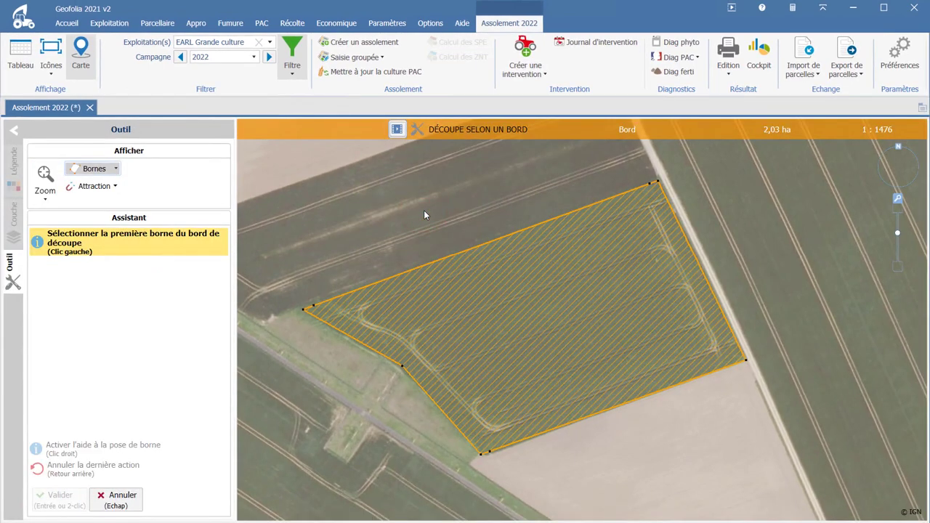
{"action": "left_click", "coordinate": [304, 310]}
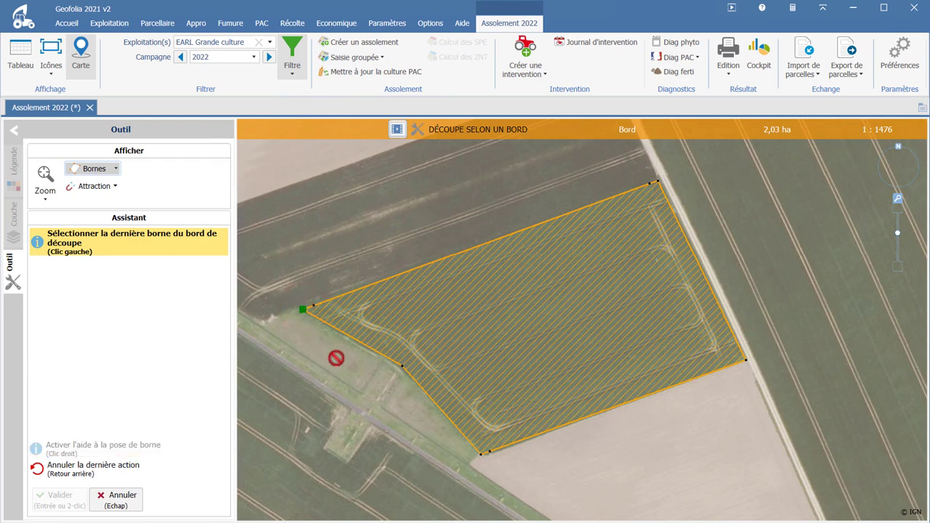
{"action": "left_click", "coordinate": [481, 455]}
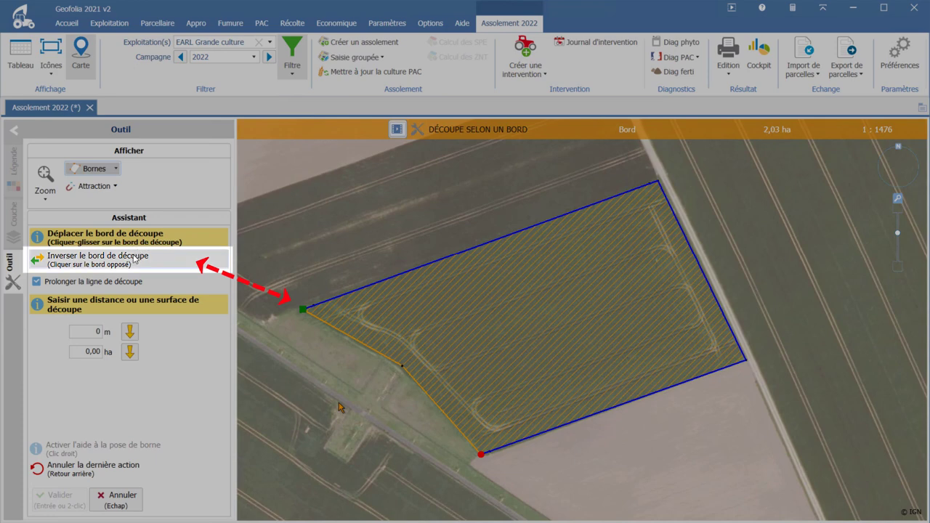
{"action": "left_click", "coordinate": [134, 258]}
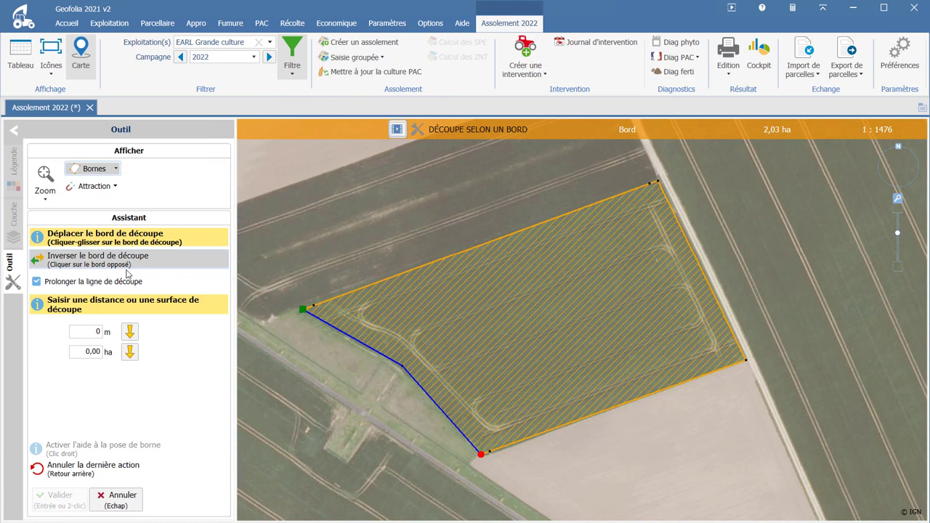
Cut a 5 m wide strip along the chosen edge and confirm the split, keeping the existing crops
{"action": "left_click", "coordinate": [90, 333]}
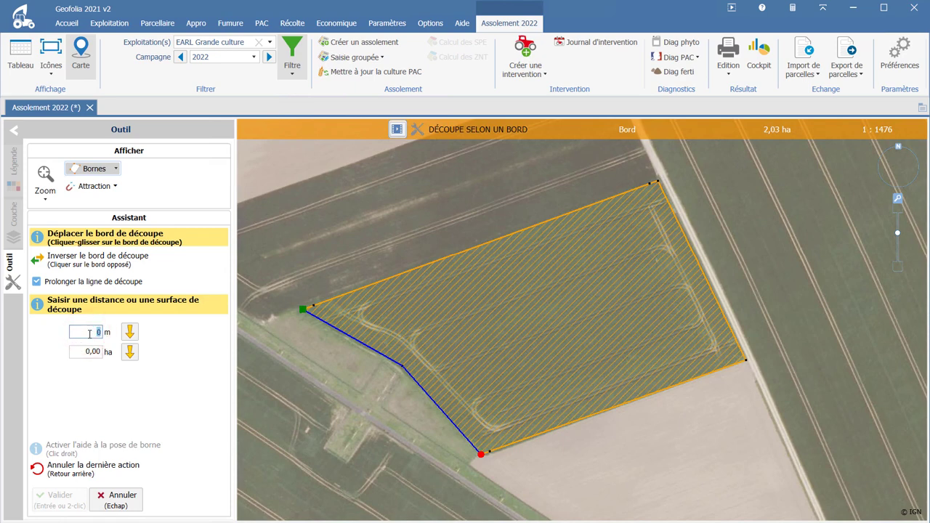
{"action": "type", "text": "5"}
{"action": "left_click", "coordinate": [131, 334]}
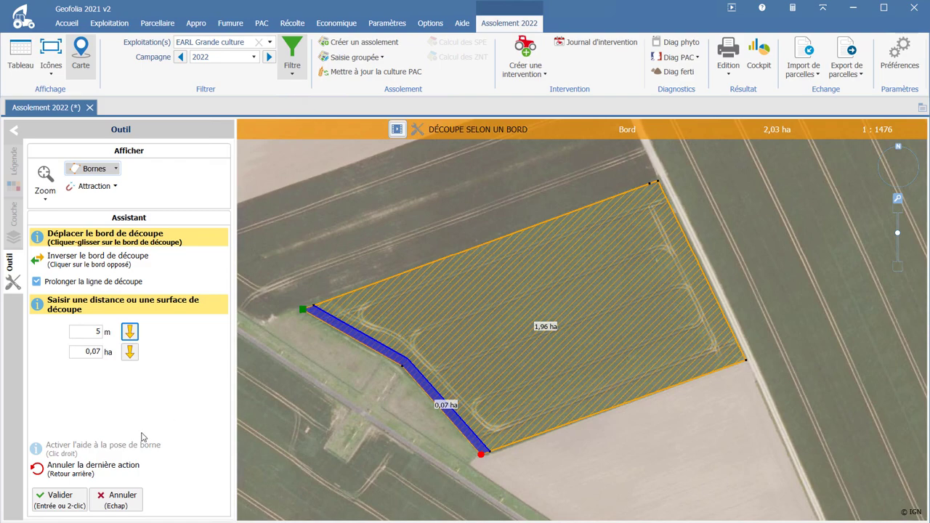
{"action": "left_click", "coordinate": [58, 501]}
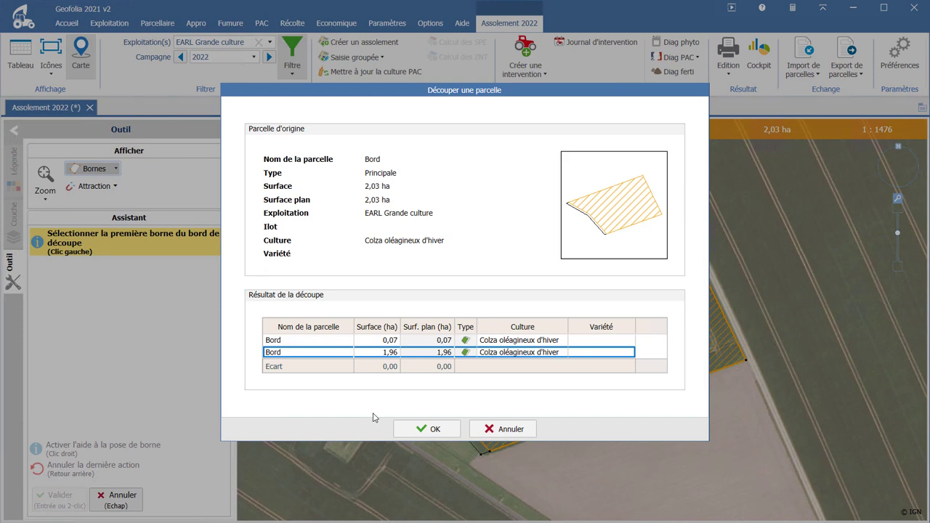
{"action": "left_click", "coordinate": [447, 432]}
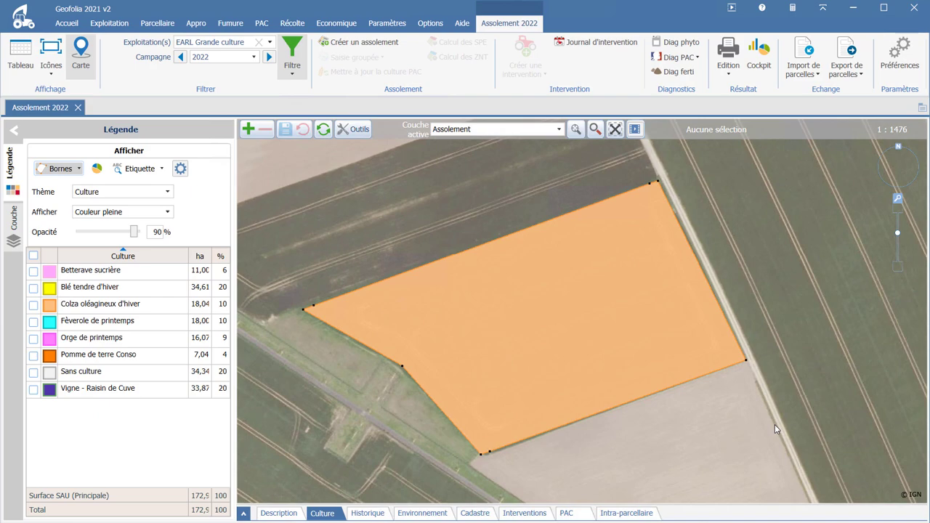
Start Découpe selon le contour on the parcel Bord and apply a cutting distance of 24 m
{"action": "left_click", "coordinate": [612, 335]}
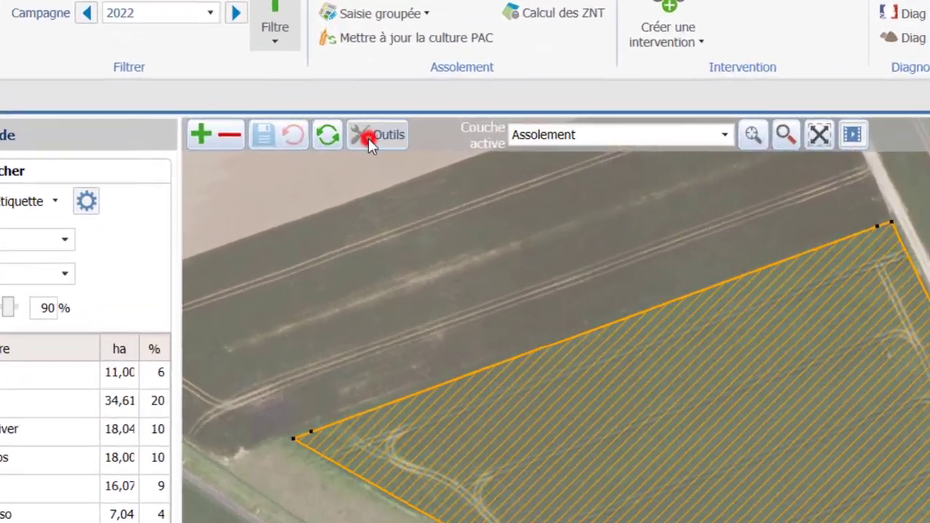
{"action": "left_click", "coordinate": [353, 132]}
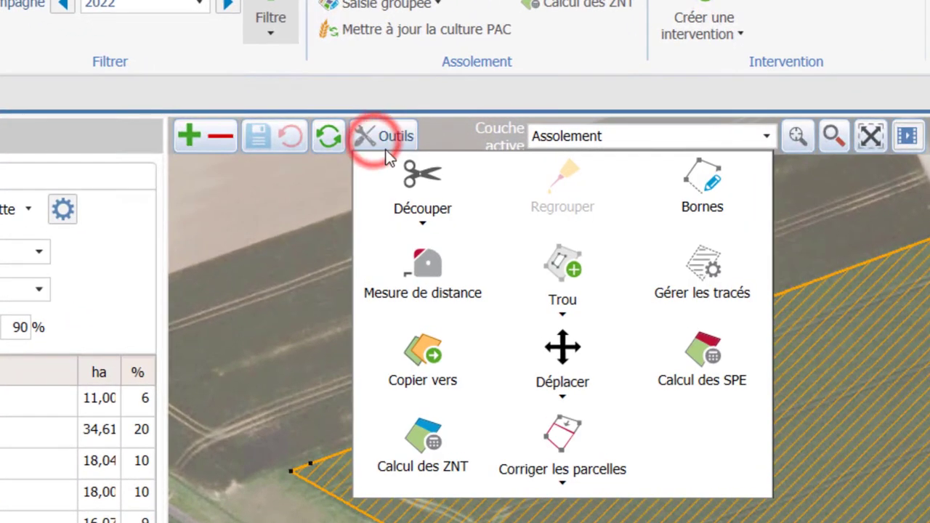
{"action": "left_click", "coordinate": [440, 214]}
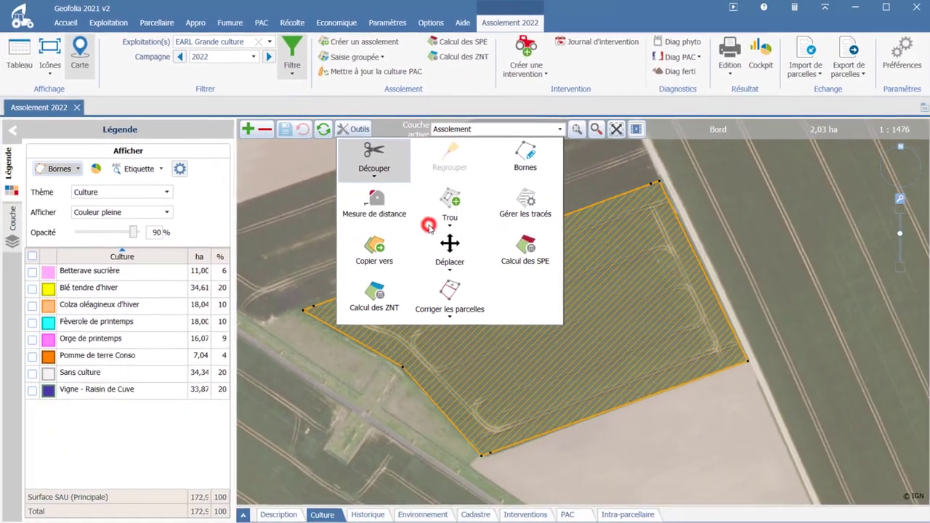
{"action": "left_click", "coordinate": [515, 303]}
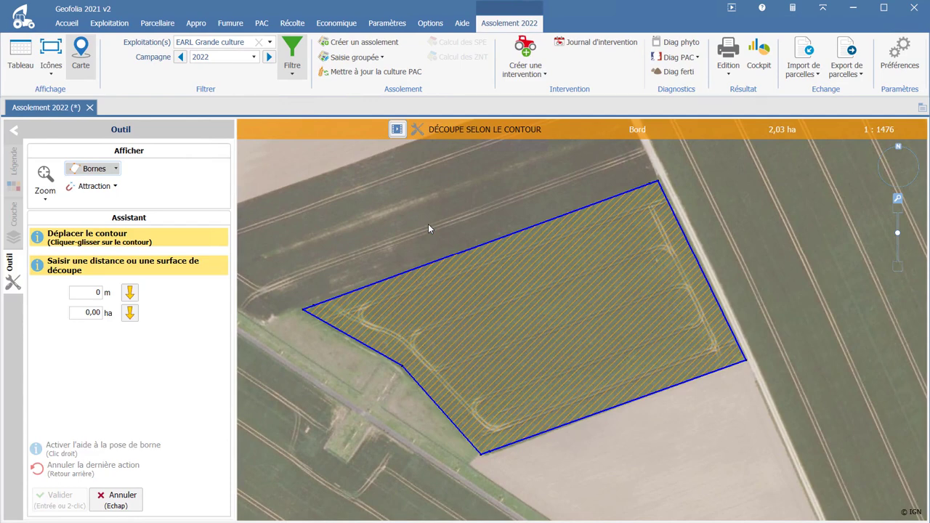
{"action": "left_click", "coordinate": [94, 293]}
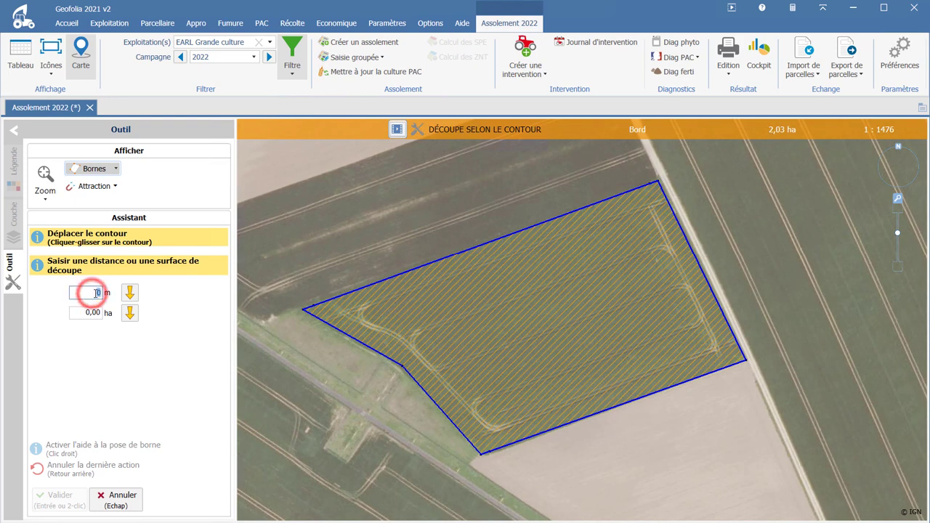
{"action": "type", "text": "2"}
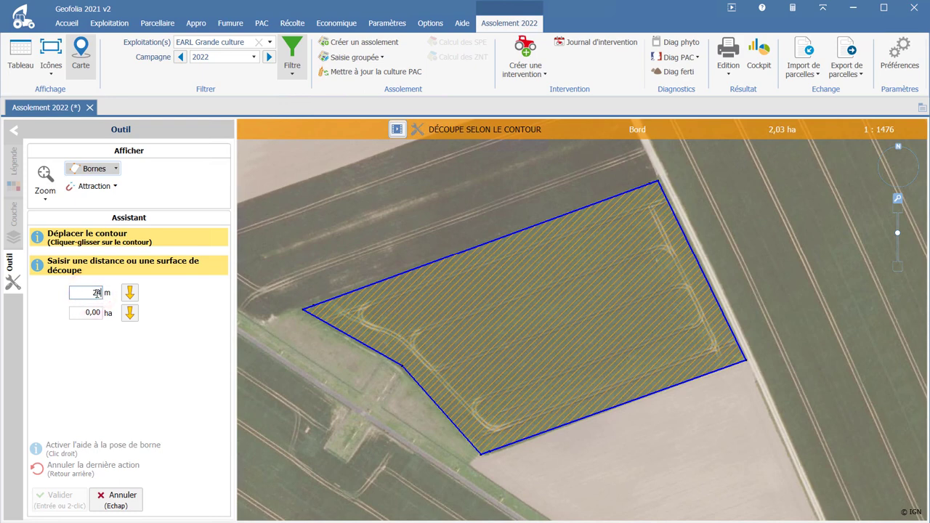
{"action": "type", "text": "4"}
{"action": "left_click", "coordinate": [130, 292]}
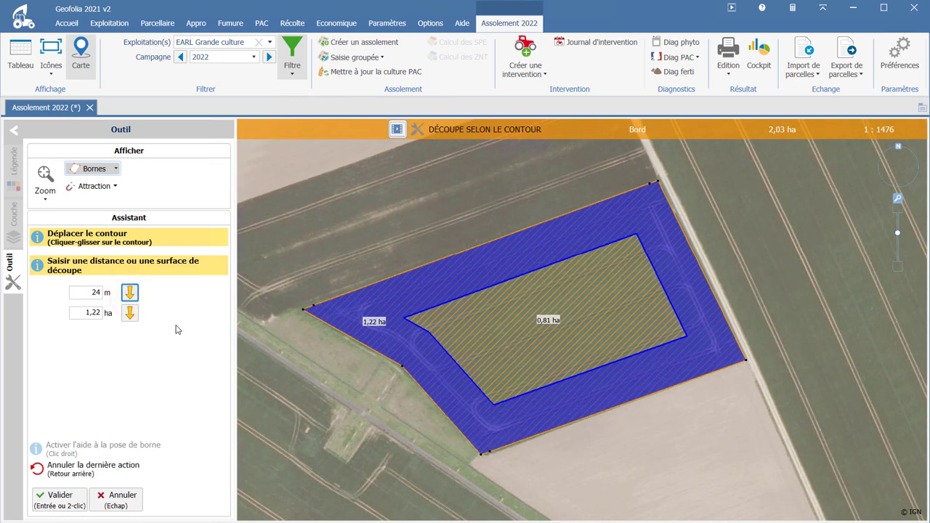
Move the inner cutting contour by hand to about 24.57 m from the parcel's boundary
{"action": "left_click", "coordinate": [346, 334]}
{"action": "left_click", "coordinate": [468, 297]}
{"action": "mouse_move", "coordinate": [470, 298]}
{"action": "left_mouse_down"}
{"action": "mouse_move", "coordinate": [486, 321]}
{"action": "mouse_move", "coordinate": [471, 294]}
{"action": "left_mouse_up"}
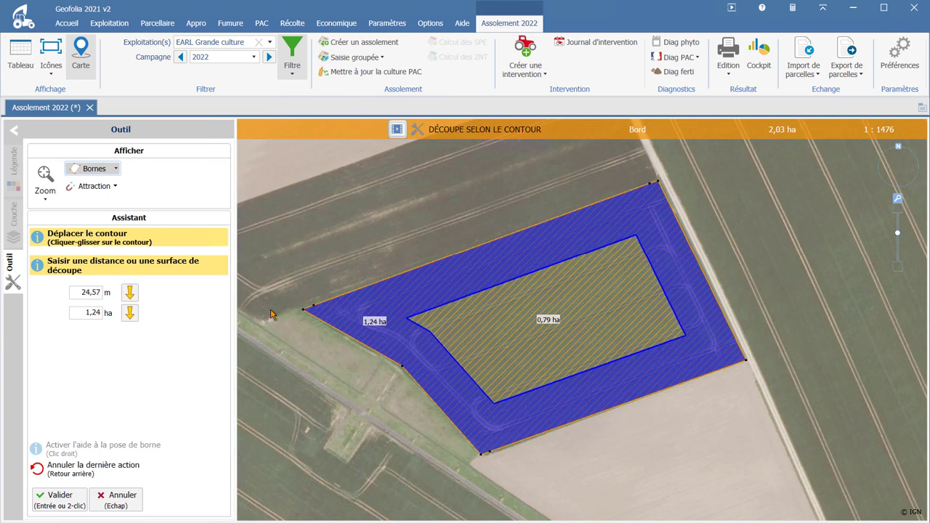
Set the contour cut's area to 1,30 ha, apply it and validate the cut
{"action": "left_click", "coordinate": [92, 314]}
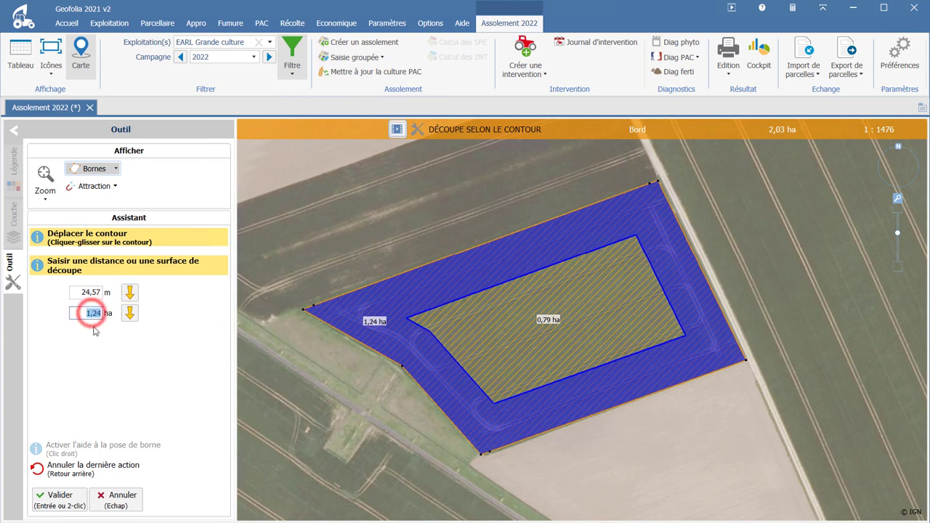
{"action": "type", "text": "1"}
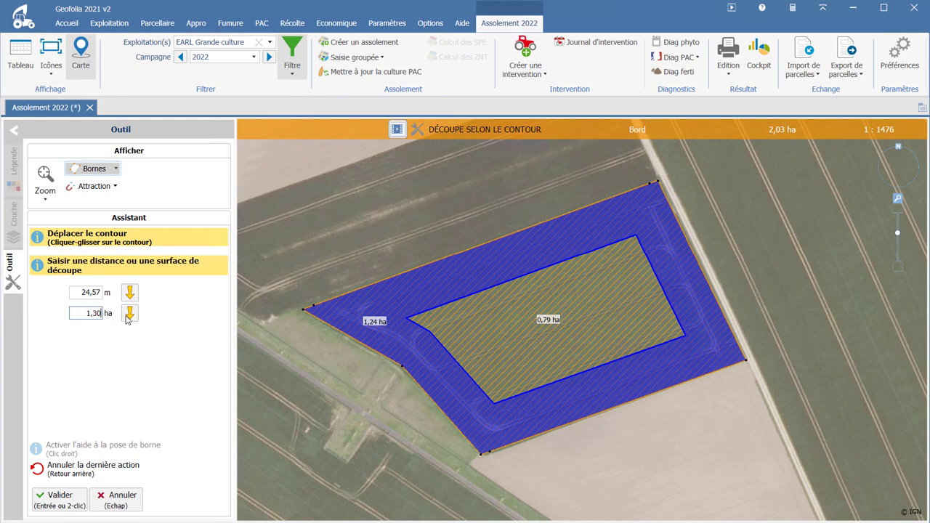
{"action": "left_click", "coordinate": [129, 313]}
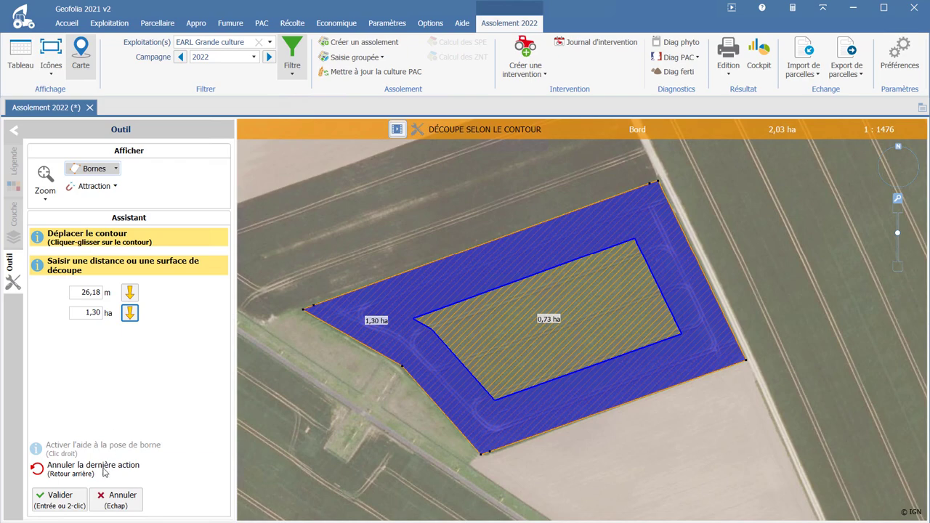
{"action": "left_click", "coordinate": [75, 500]}
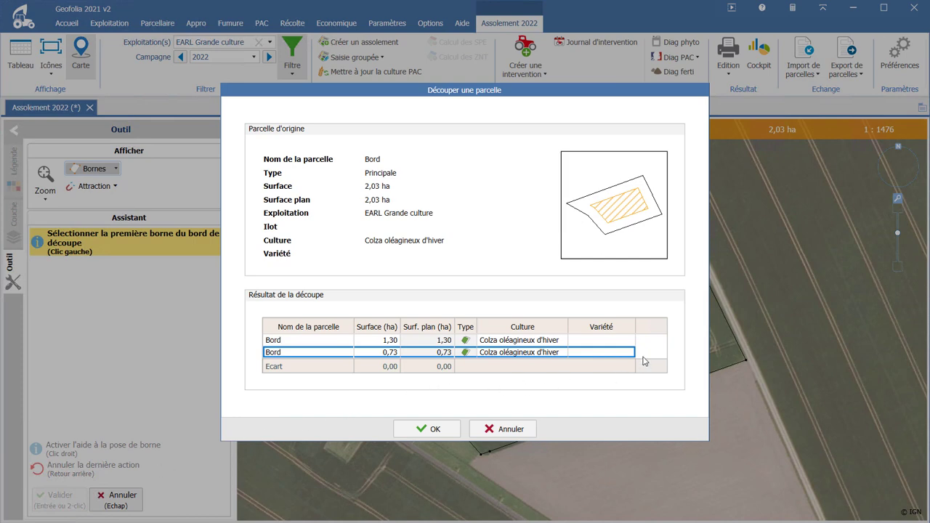
Assign variety Acropole to the 1,30 ha outer parcel and Adriana to the 0,73 ha inner parcel, and confirm the split
{"action": "left_click", "coordinate": [628, 341]}
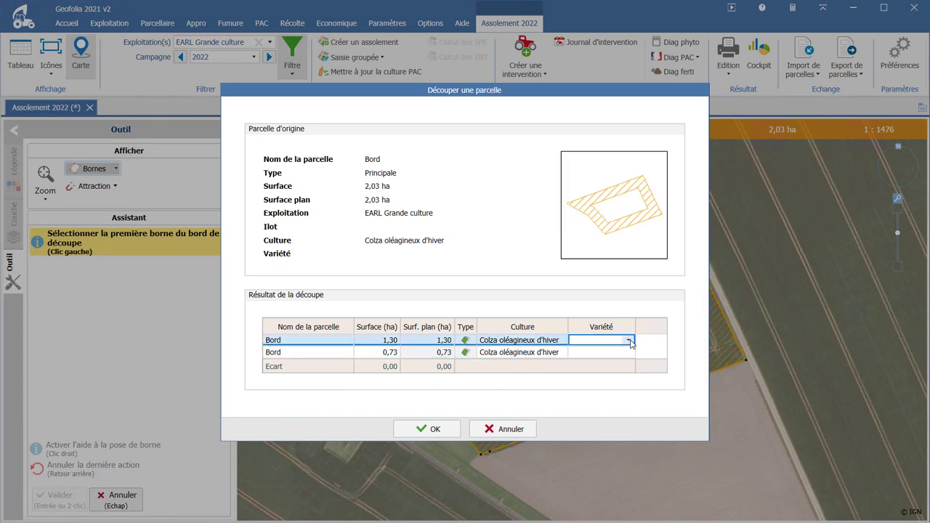
{"action": "left_click", "coordinate": [630, 341]}
{"action": "left_click", "coordinate": [615, 363]}
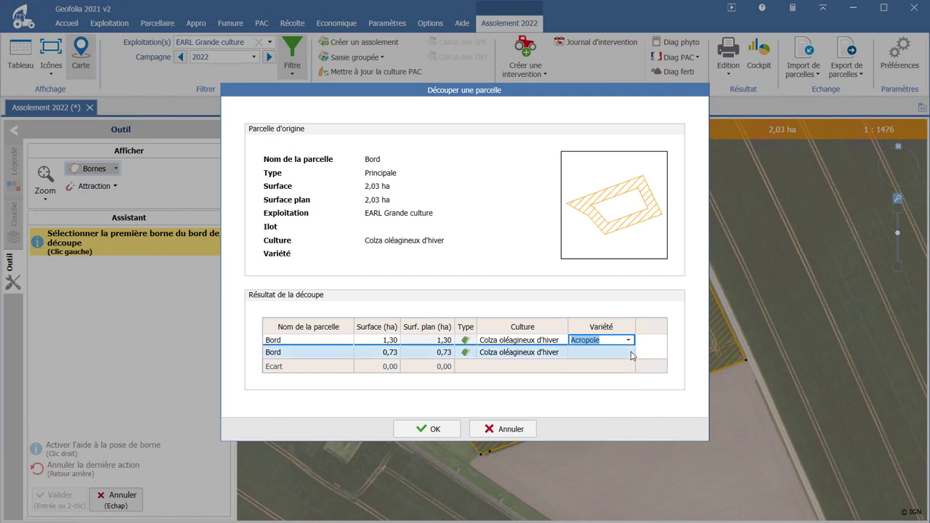
{"action": "left_click", "coordinate": [629, 353]}
{"action": "left_click", "coordinate": [629, 354]}
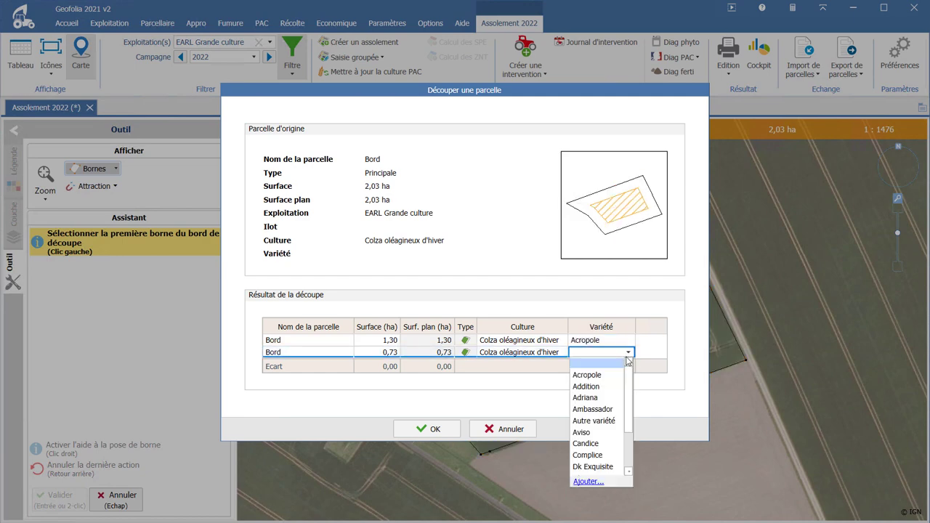
{"action": "left_click", "coordinate": [611, 398]}
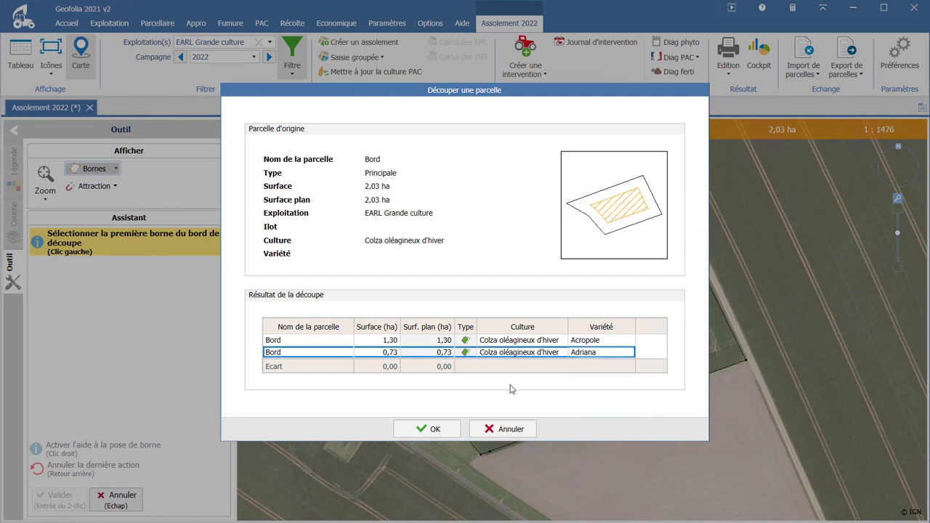
{"action": "left_click", "coordinate": [434, 429]}
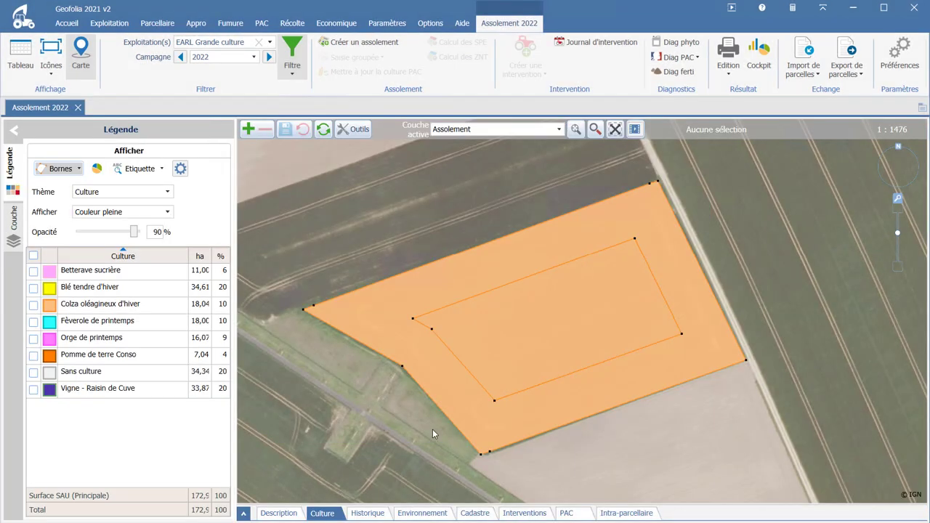